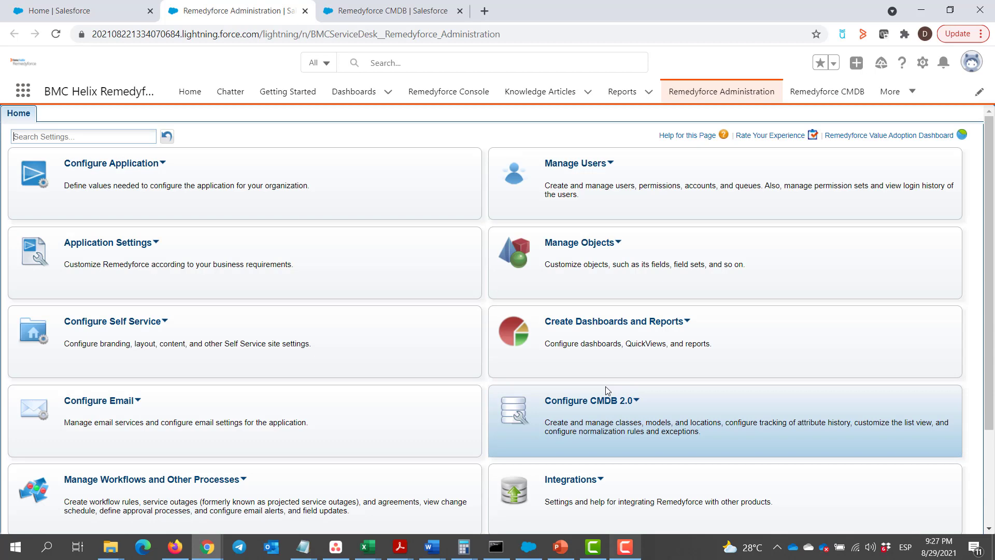
Open Reconciliation Rules from the Configure CMDB 2.0 menu to see the existing Model Name rule.
left_click(604, 401)
scroll(589, 495, "down", 2)
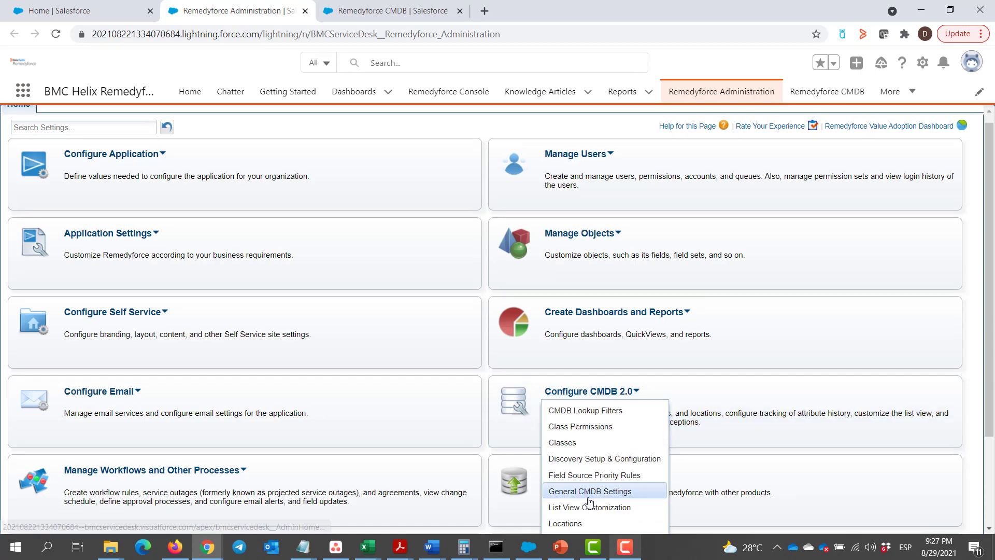
left_click(588, 468)
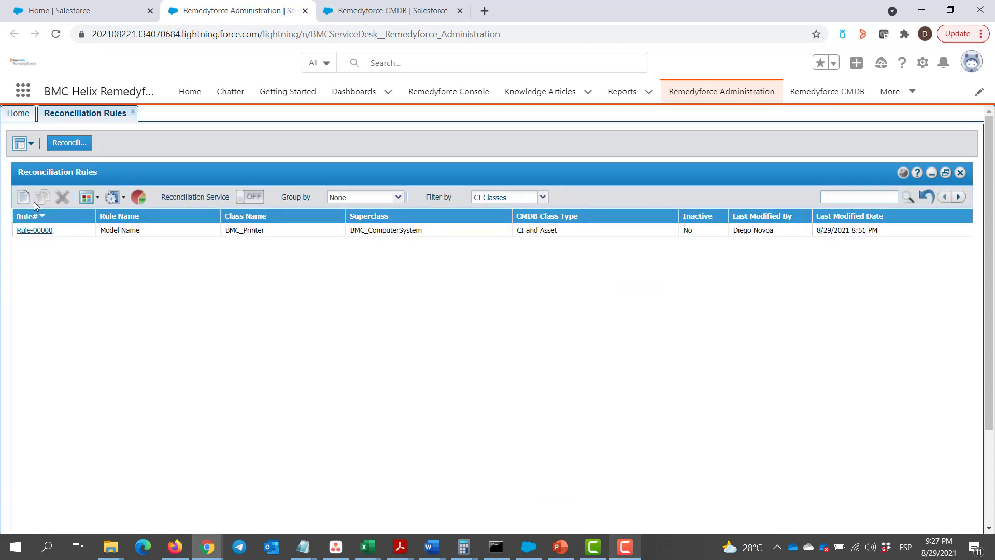
Start a new reconciliation rule named 'Printer Serial' for the Printer class.
left_click(23, 197)
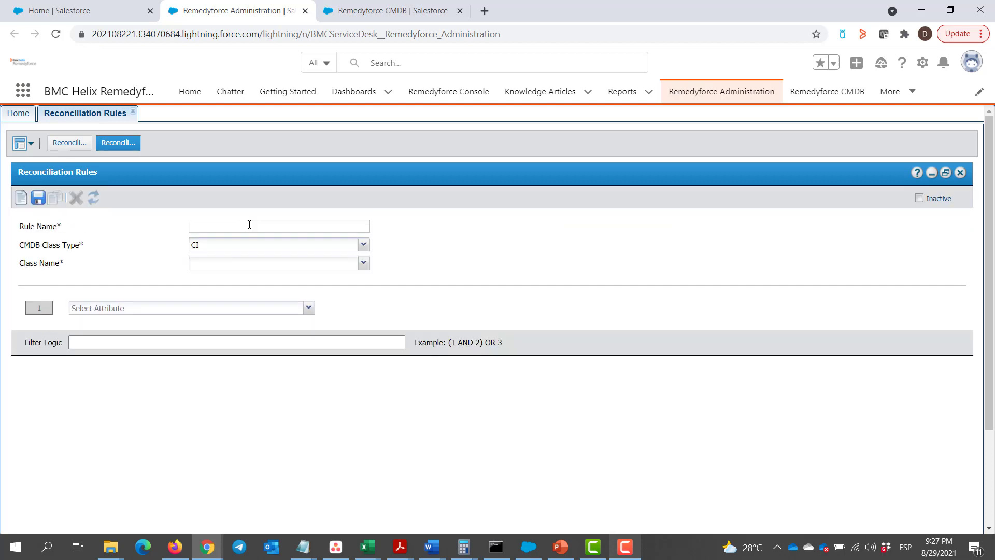
left_click(250, 226)
type("Printer Serial")
left_click(232, 263)
left_click(368, 264)
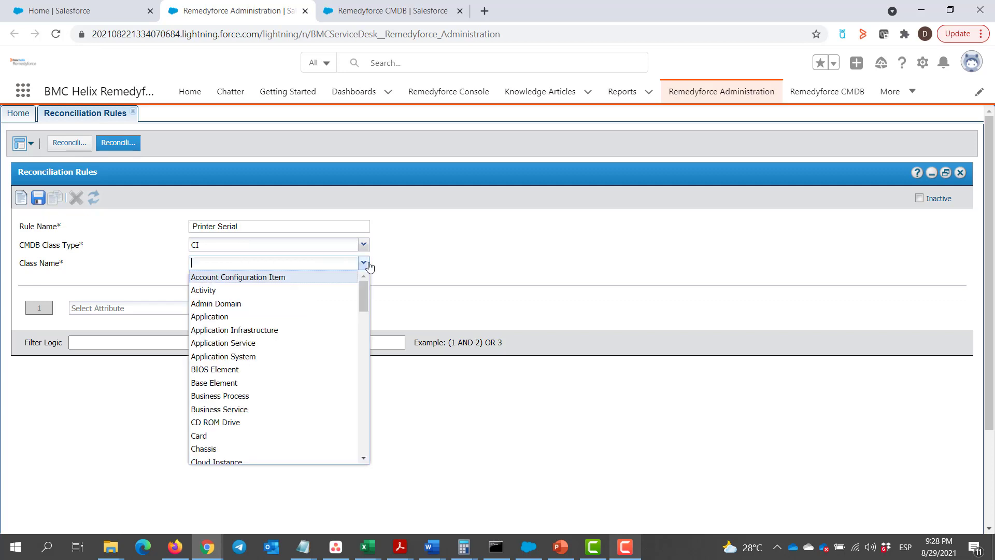
type("Prin")
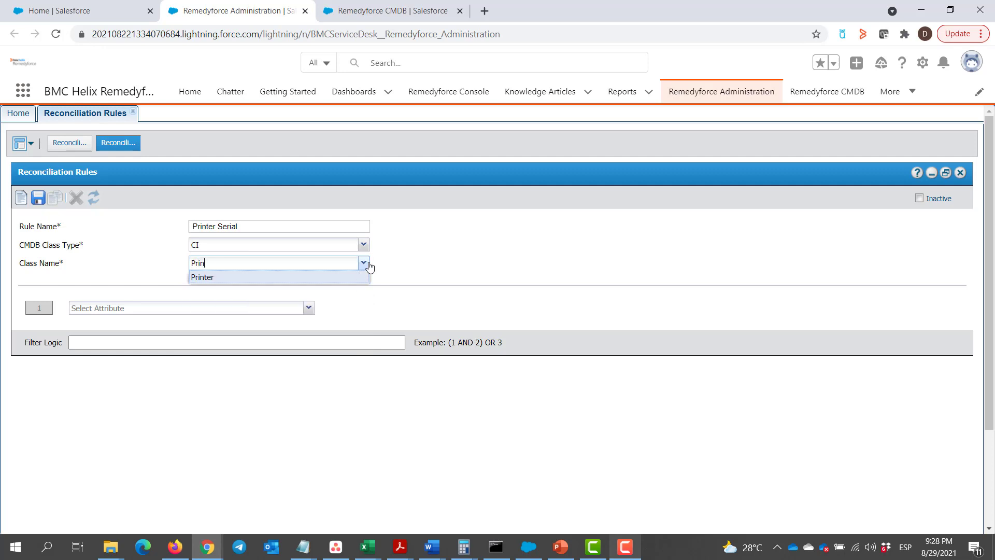
left_click(325, 280)
left_click(355, 285)
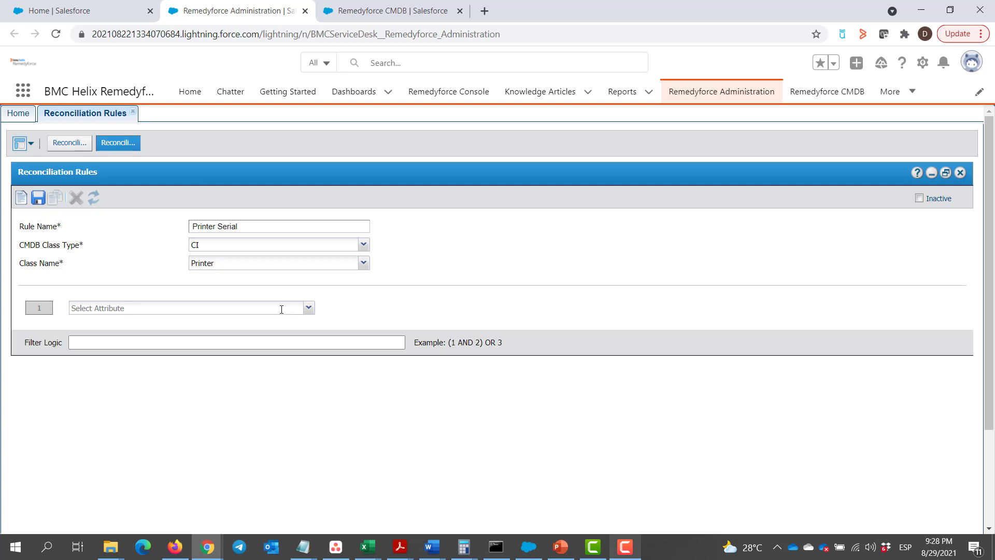
Add Serial #, Asset # and Token Id as the rule's matching attributes.
left_click(309, 309)
type("s")
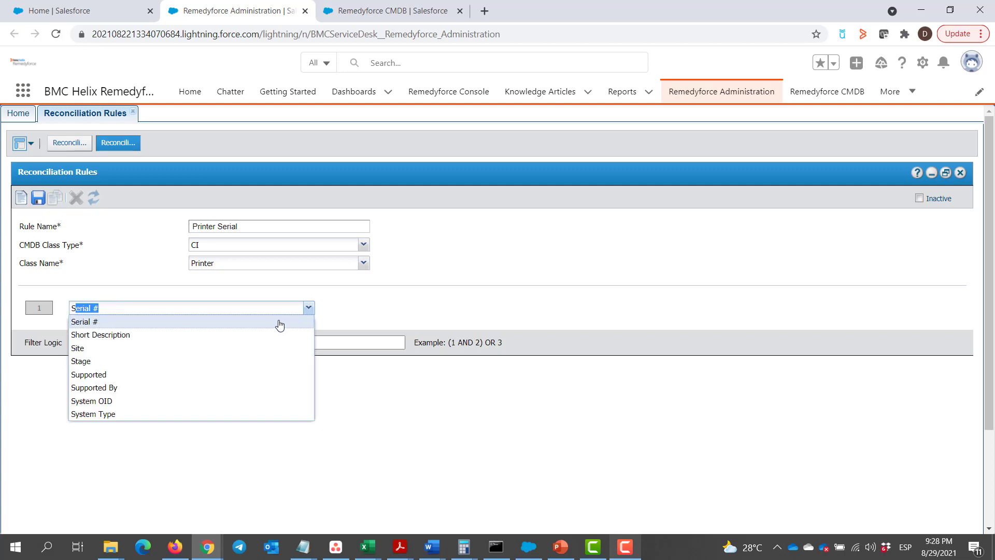
left_click(278, 322)
left_click(309, 326)
type("as")
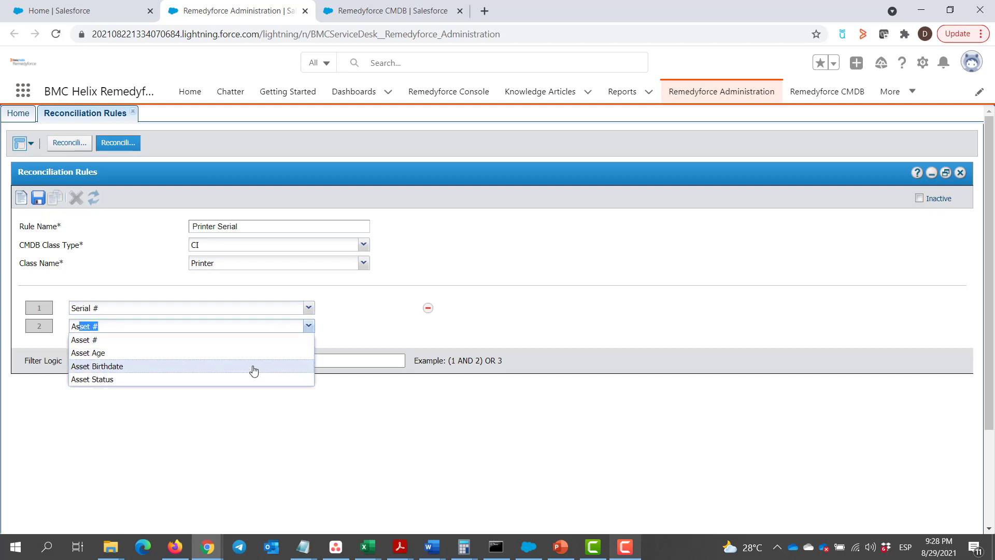
left_click(251, 338)
left_click(309, 344)
type("to")
left_click(119, 357)
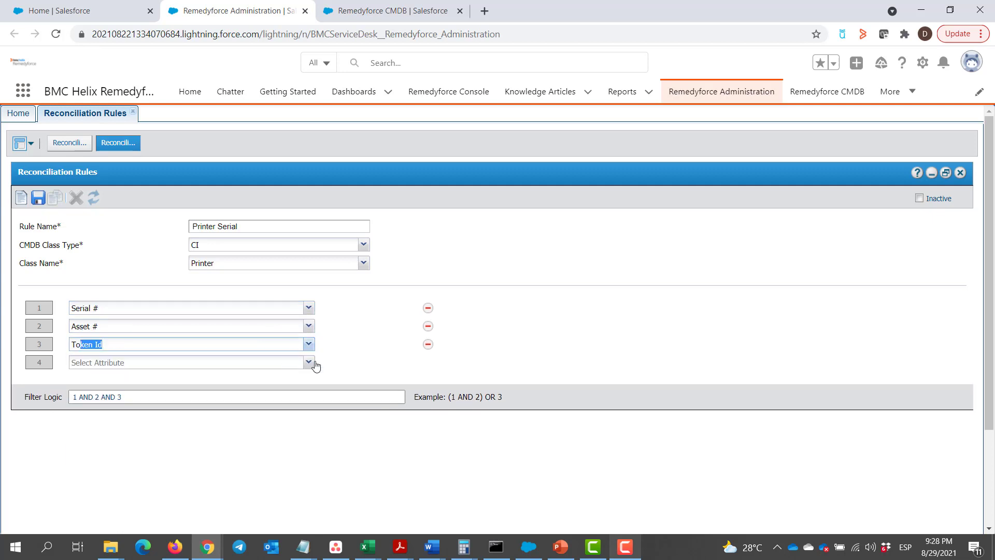
Change the filter logic to '1 OR 2 OR 3' and save the rule.
double_click(87, 397)
type("OR")
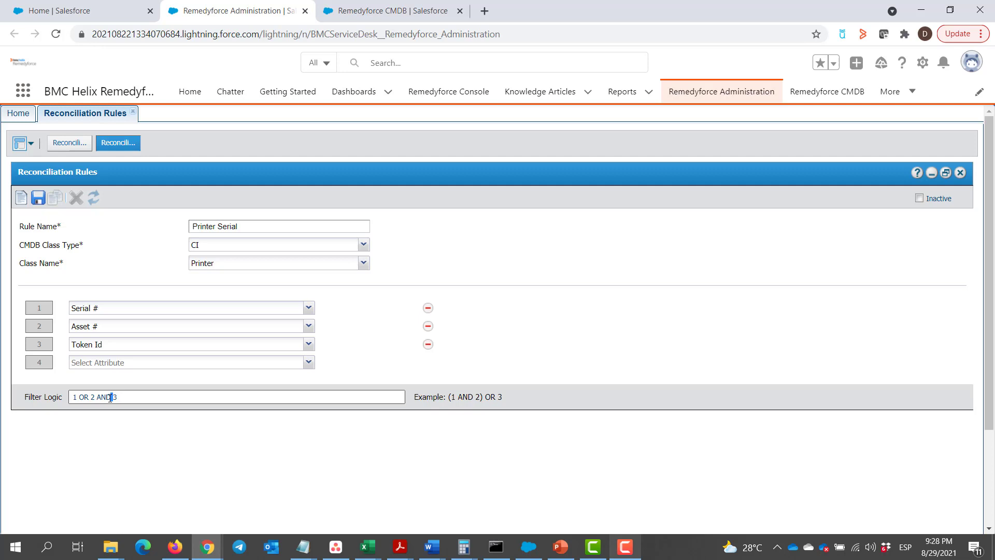
double_click(102, 397)
type("OR")
left_click(38, 198)
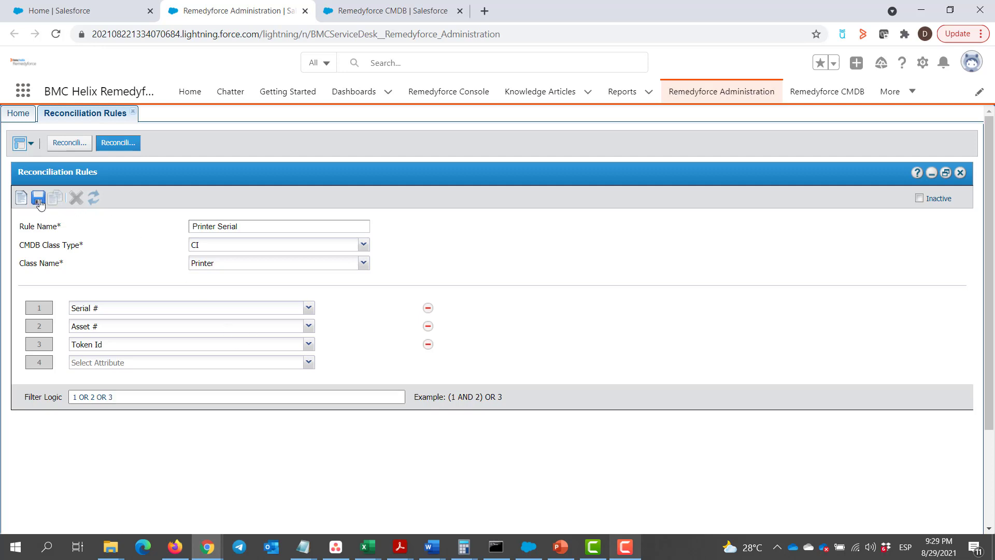
Dismiss the save confirmation, return to the rules list and switch Reconciliation Service ON.
left_click(491, 432)
left_click(88, 147)
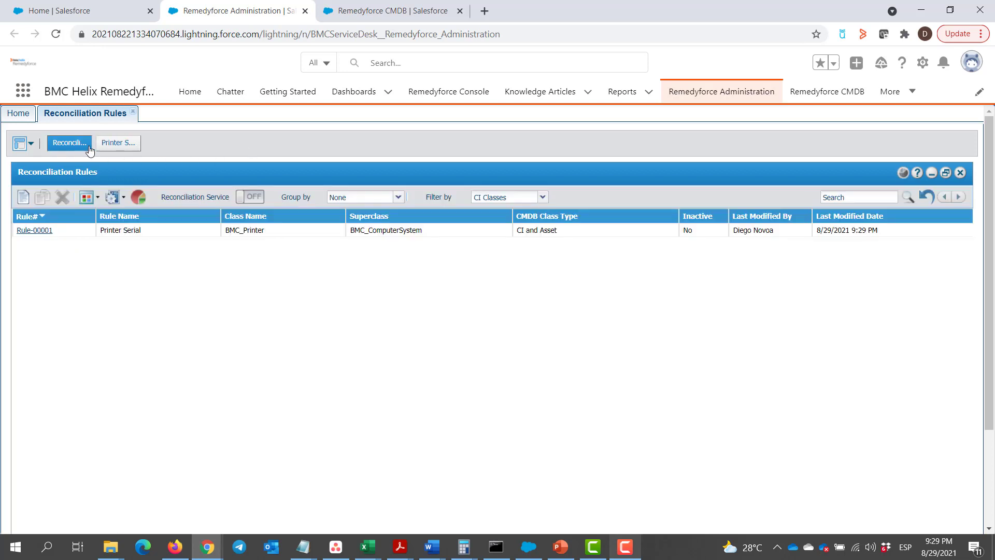
left_click(255, 203)
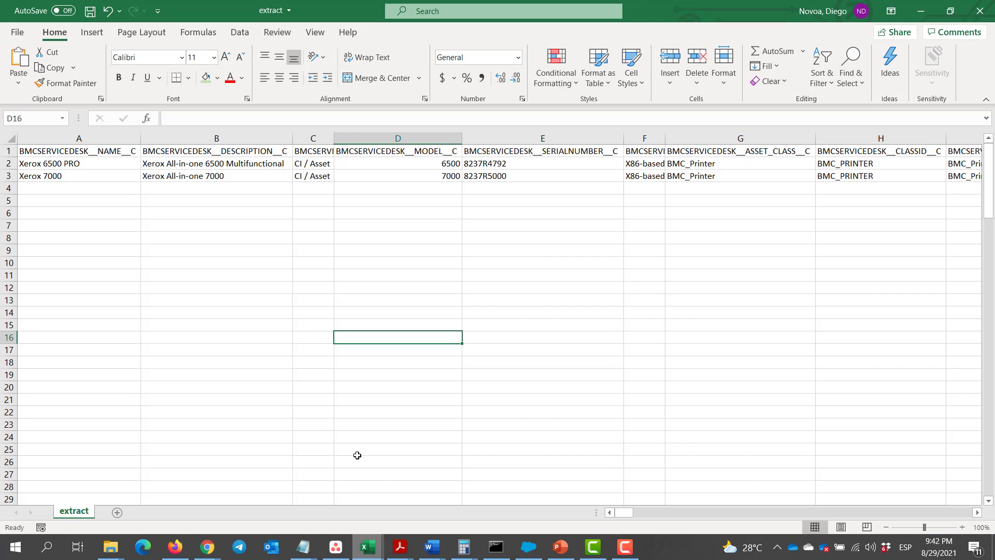
Review the Xerox 6500 PRO and Xerox 7000 rows in the Excel extract sheet.
key("Down")
key("Down")
key("Down")
key("Down")
key("Down")
key("Down")
key("Down")
key("Down")
key("Down")
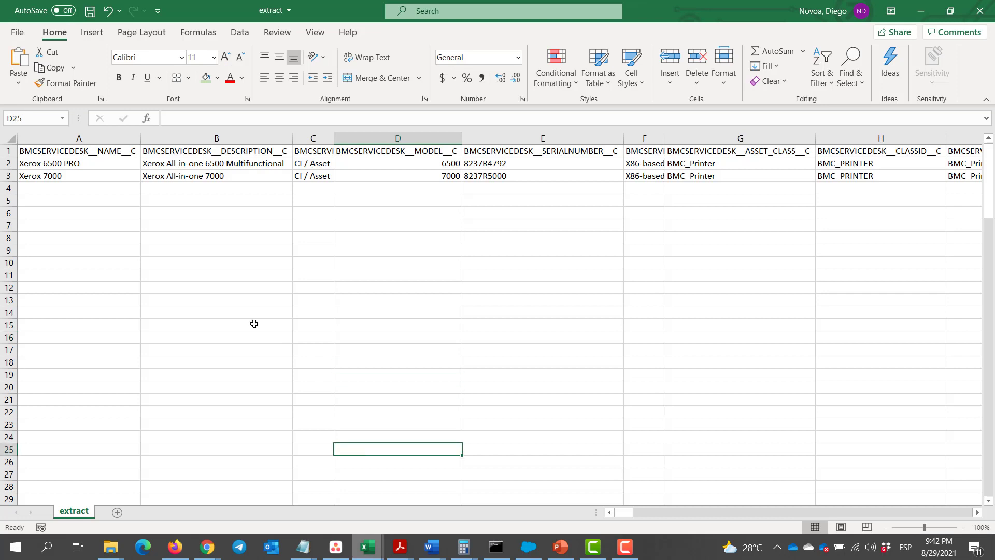
left_click(232, 289)
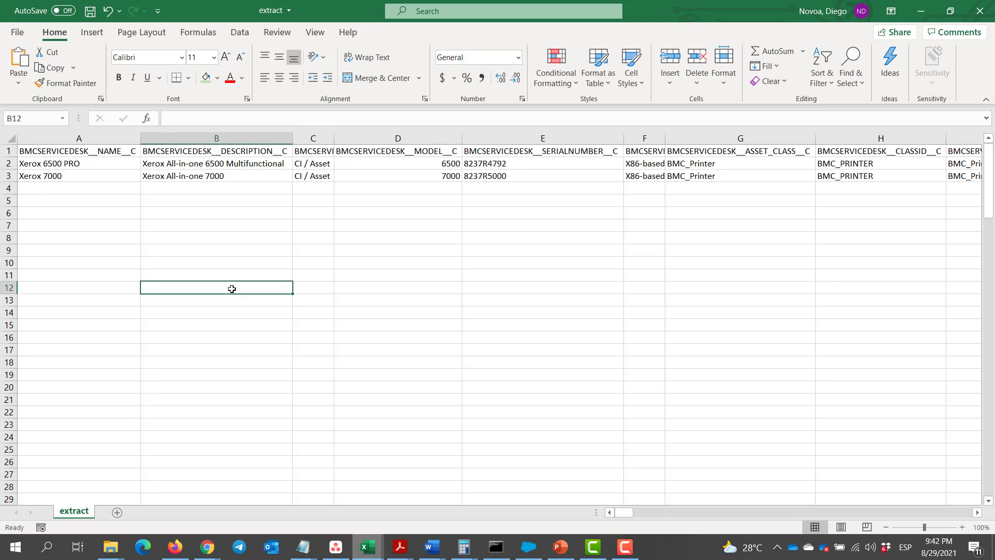
left_click(5, 163)
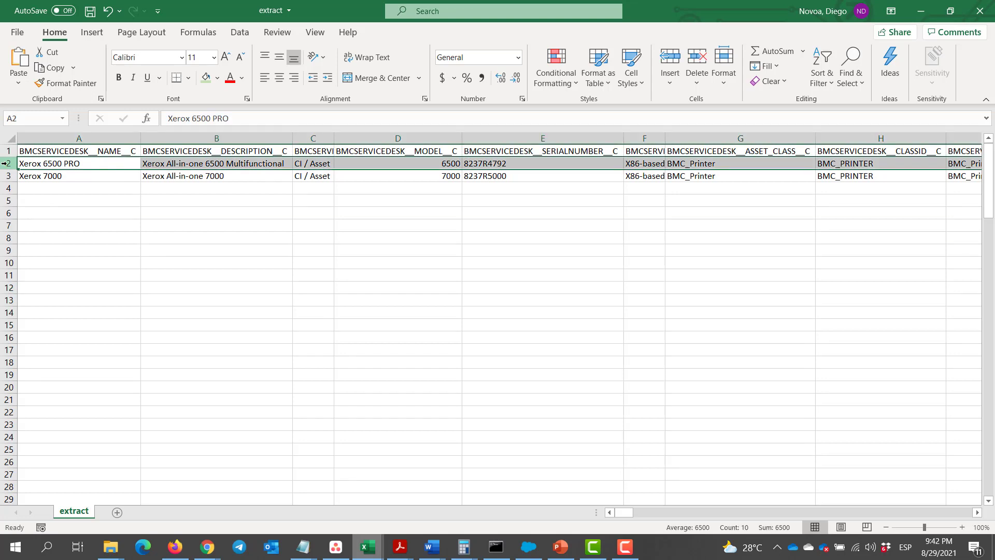
left_click(7, 176)
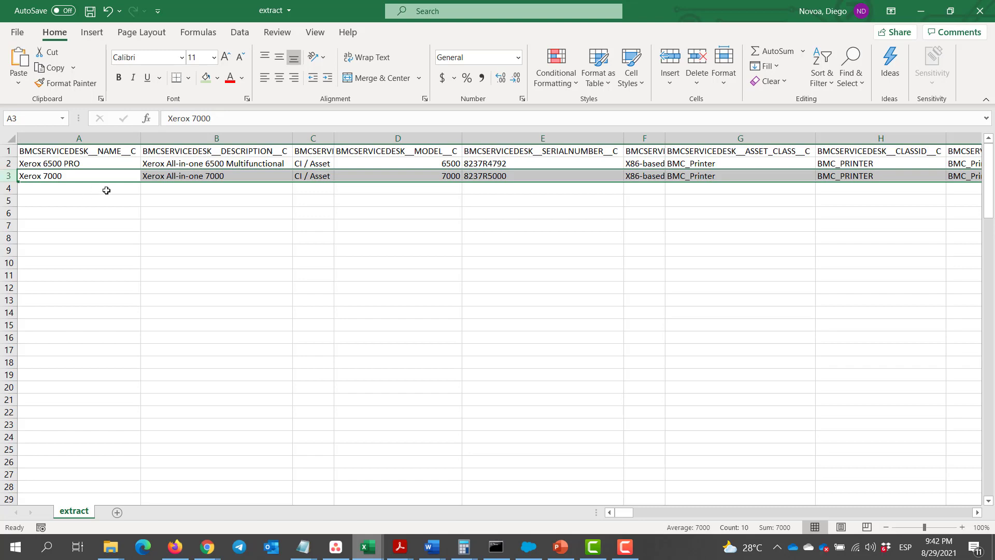
left_click(146, 210)
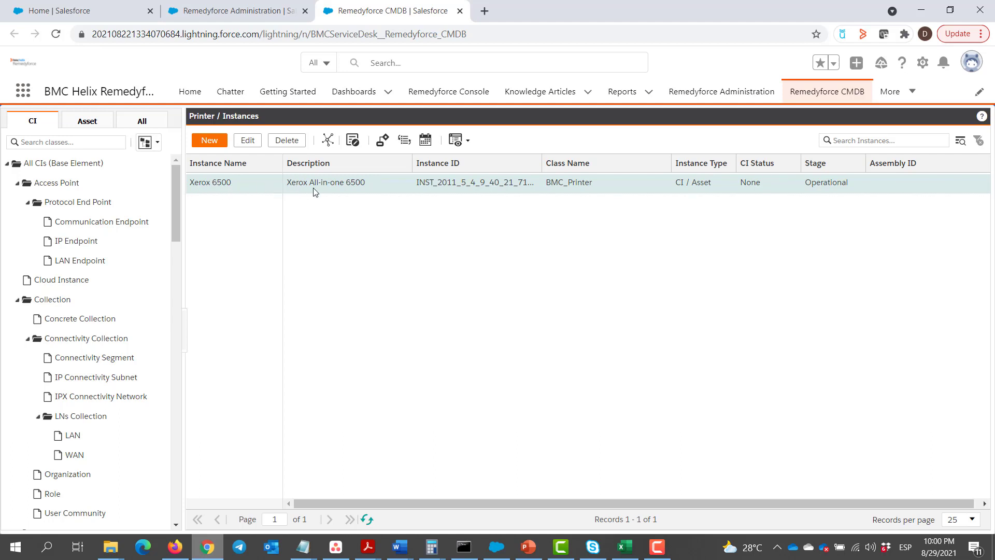
Open the Xerox 6500 instance and select its Serial # 8237R4792.
double_click(342, 191)
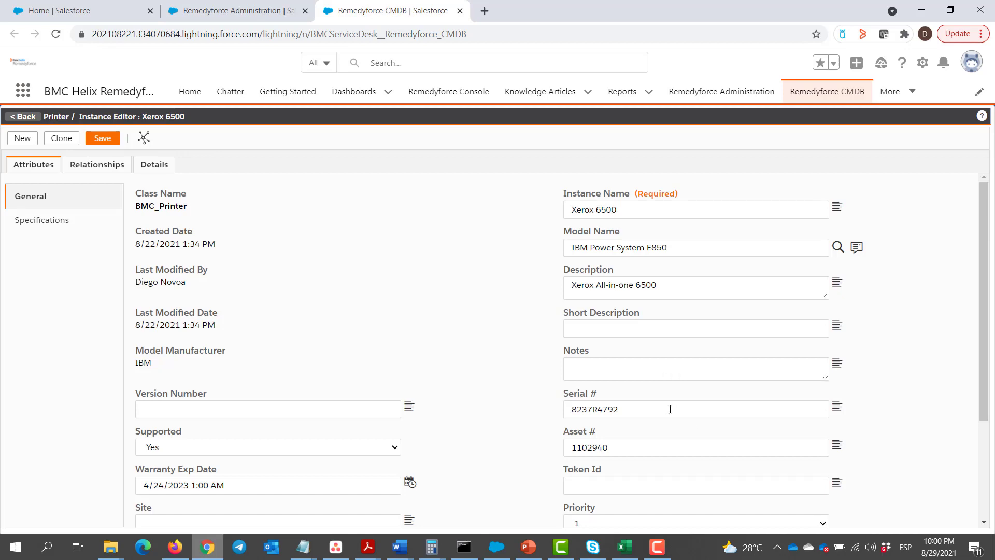
double_click(671, 409)
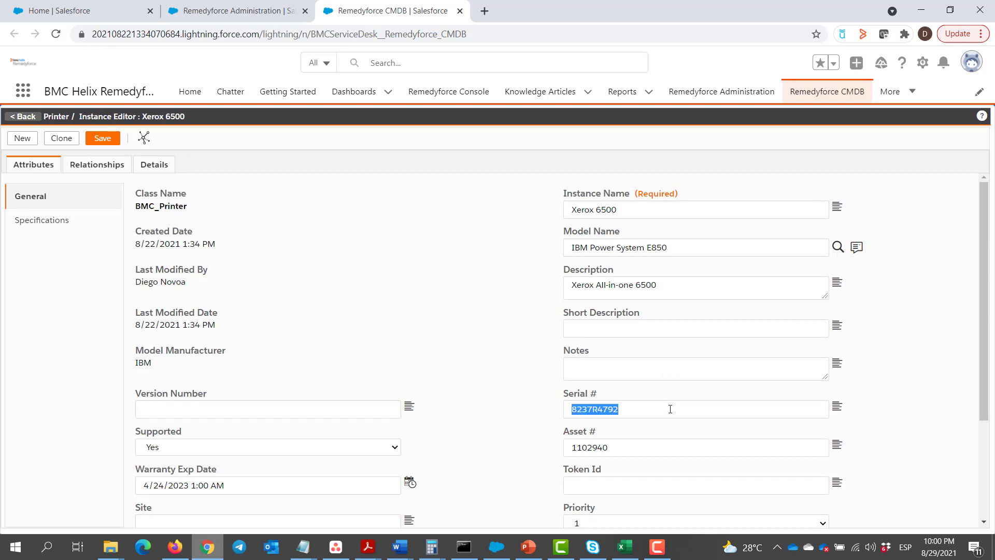
Switch back to the Excel printer workbook listing both Xerox printers.
key("alt+Tab")
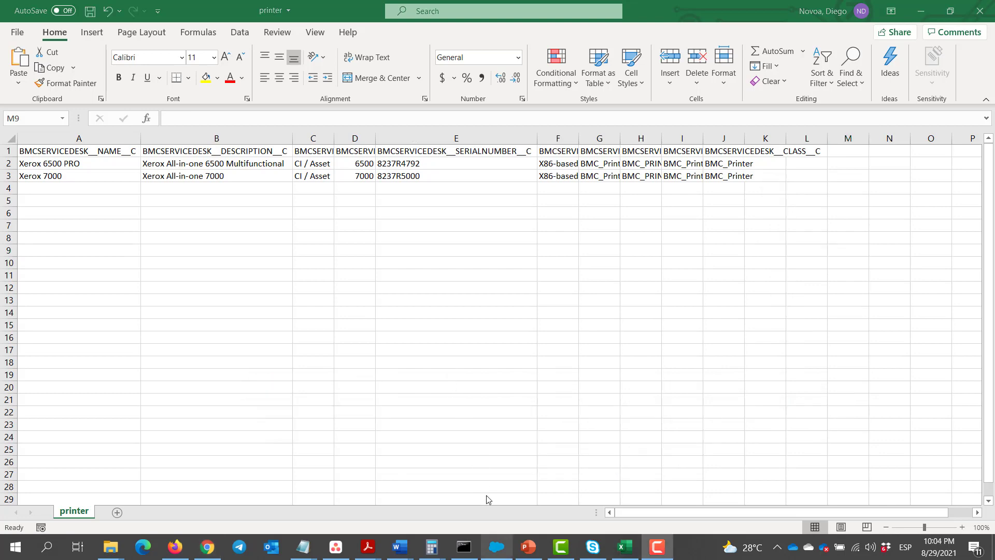
Start a Data Loader insert targeting the Base Element object.
left_click(498, 548)
left_click(300, 311)
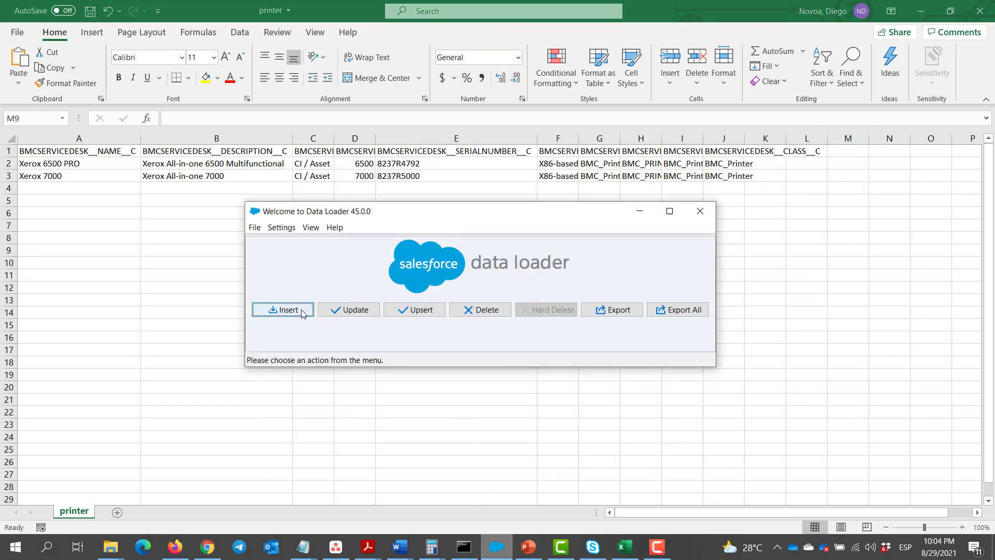
left_click(347, 280)
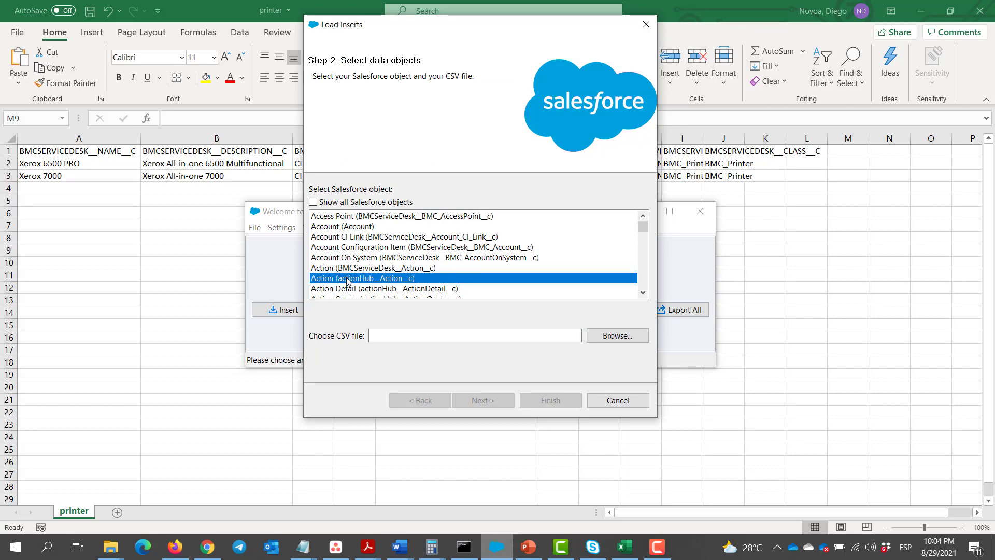
key("b")
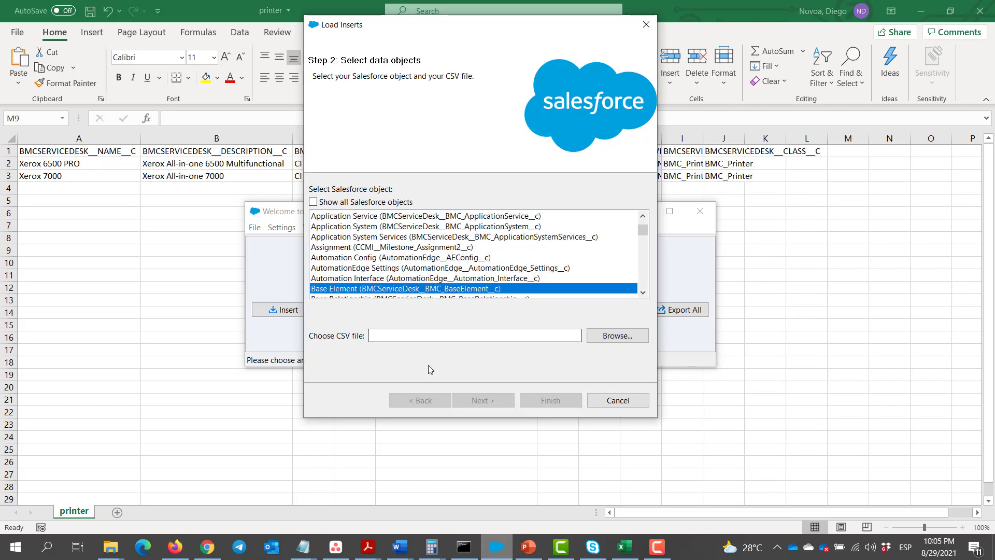
Choose printer.csv as the source file and acknowledge the 2-record initialization message.
left_click(493, 332)
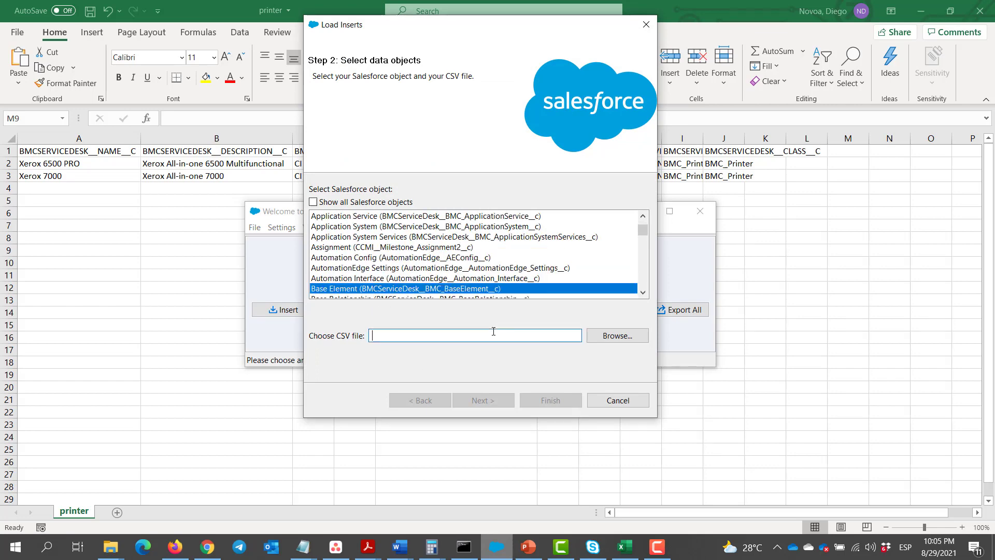
left_click(602, 337)
left_click(450, 199)
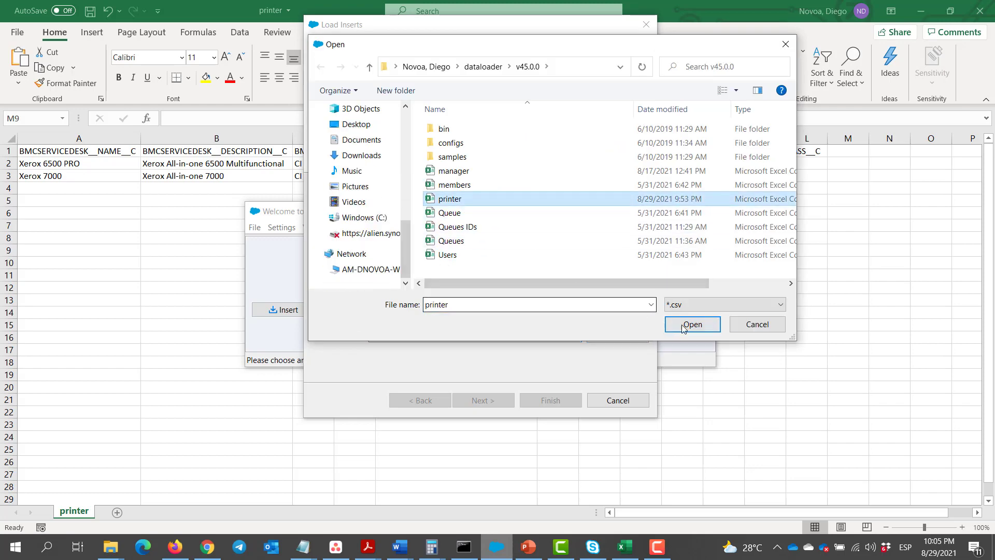
left_click(693, 324)
left_click(481, 396)
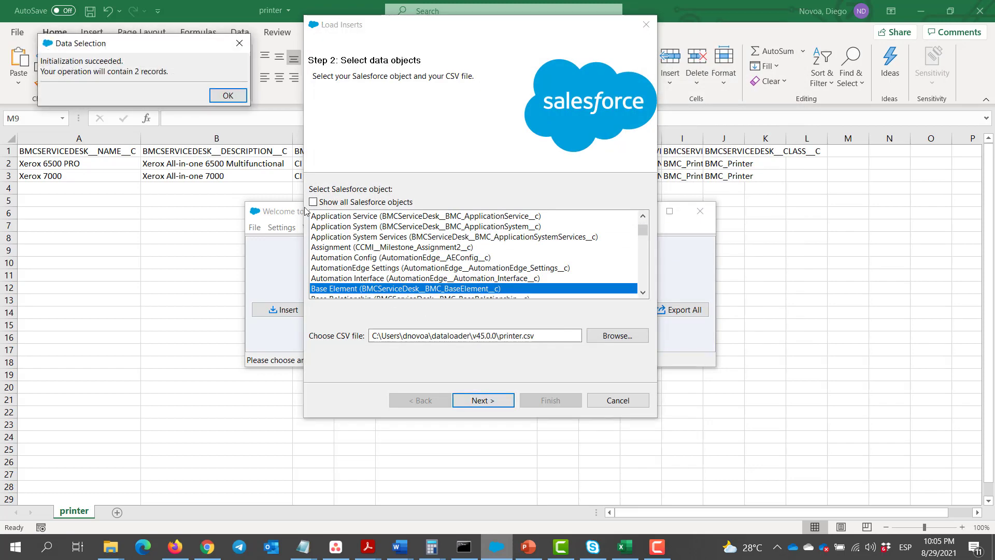
left_click(224, 98)
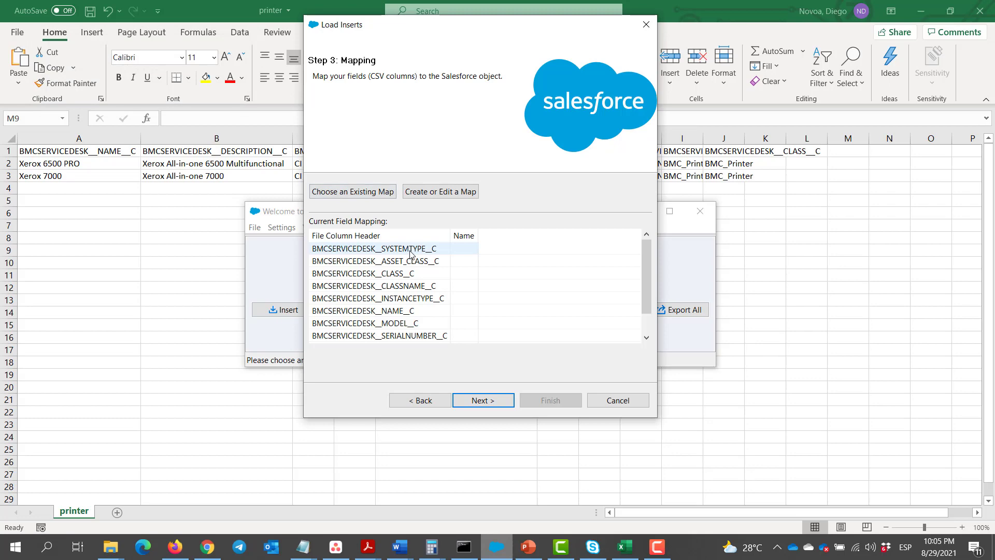
Auto-match the CSV columns to Base Element fields and accept the mapping.
left_click(419, 196)
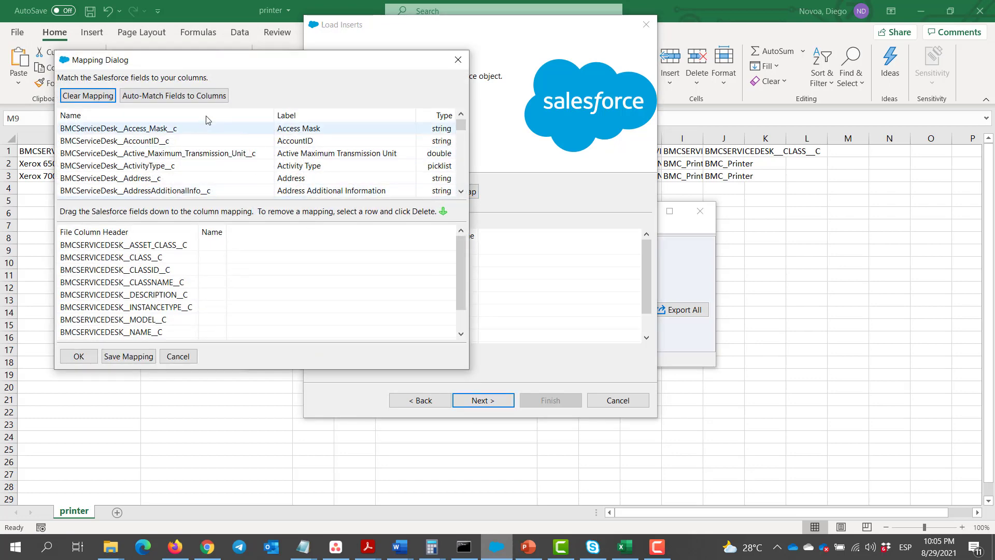
left_click(204, 98)
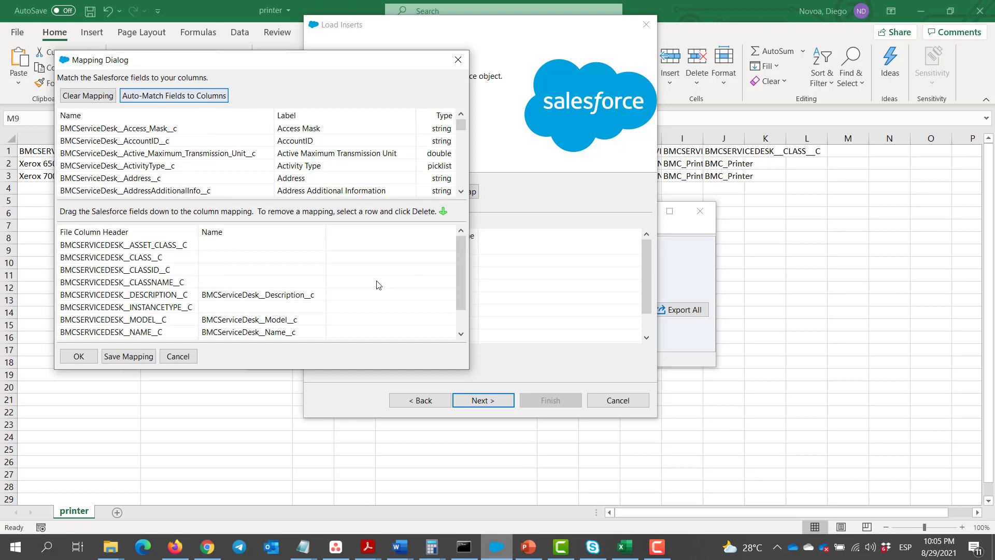
left_click_drag(460, 275, 457, 295)
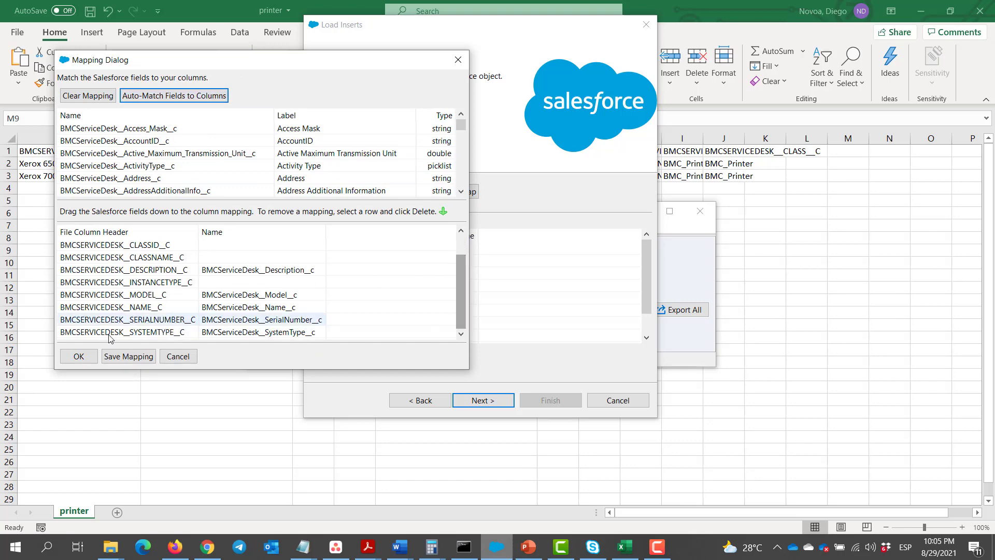
left_click(78, 357)
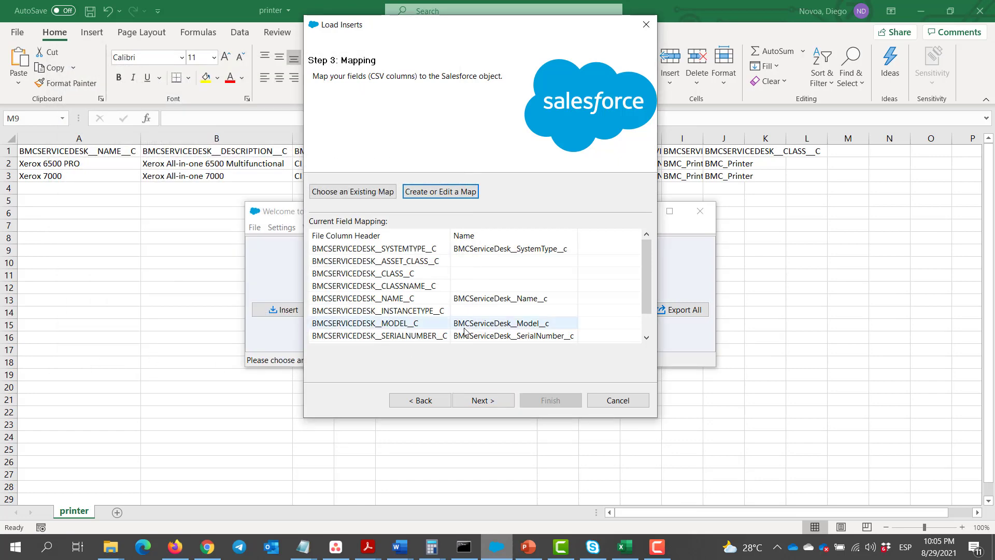
Run the insert, confirm the warning, and close the results showing 2 successes, 0 errors.
left_click(483, 403)
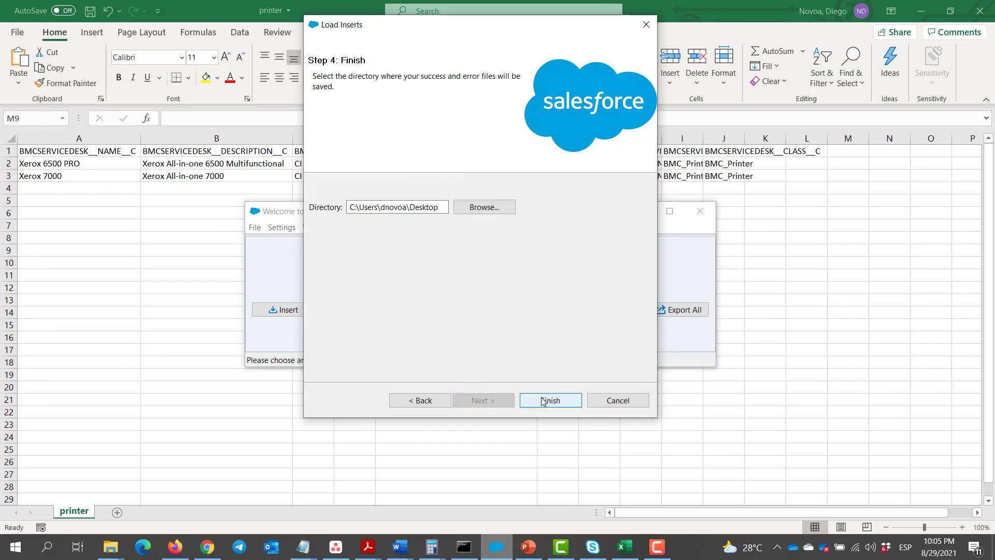
left_click(525, 401)
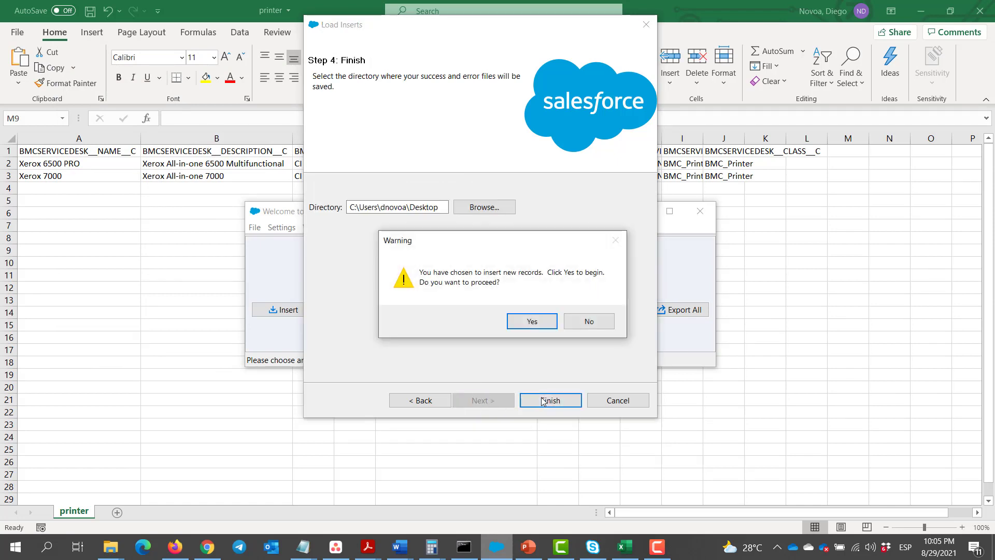
left_click(540, 325)
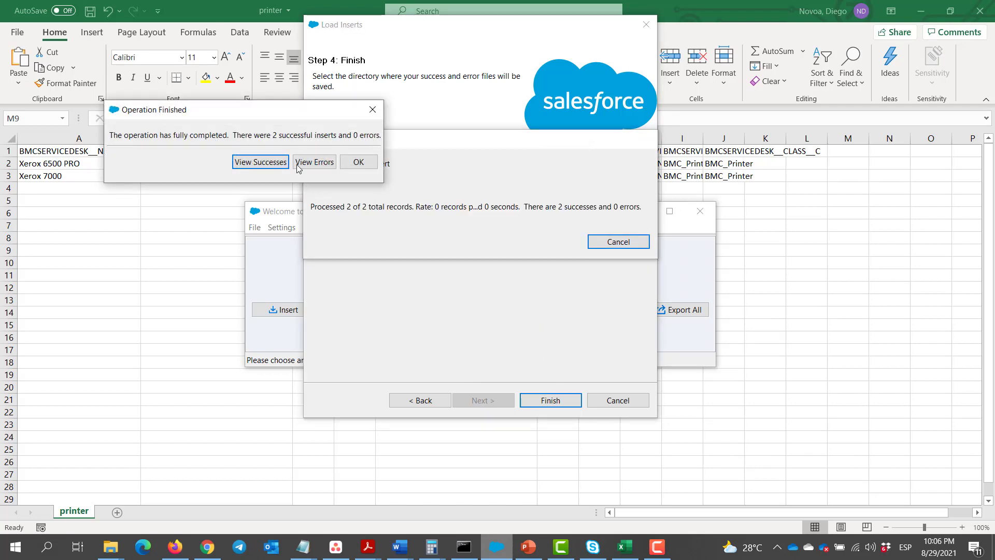
left_click(351, 170)
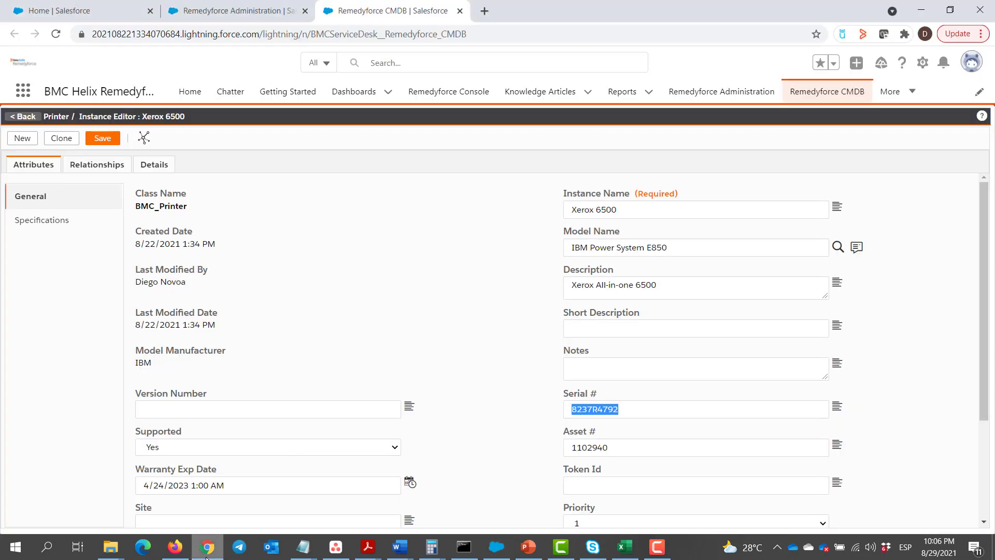
Search CMDB instances for 'xerox' and check the Xerox 6500 PRO and Xerox 7000 records.
left_click(809, 92)
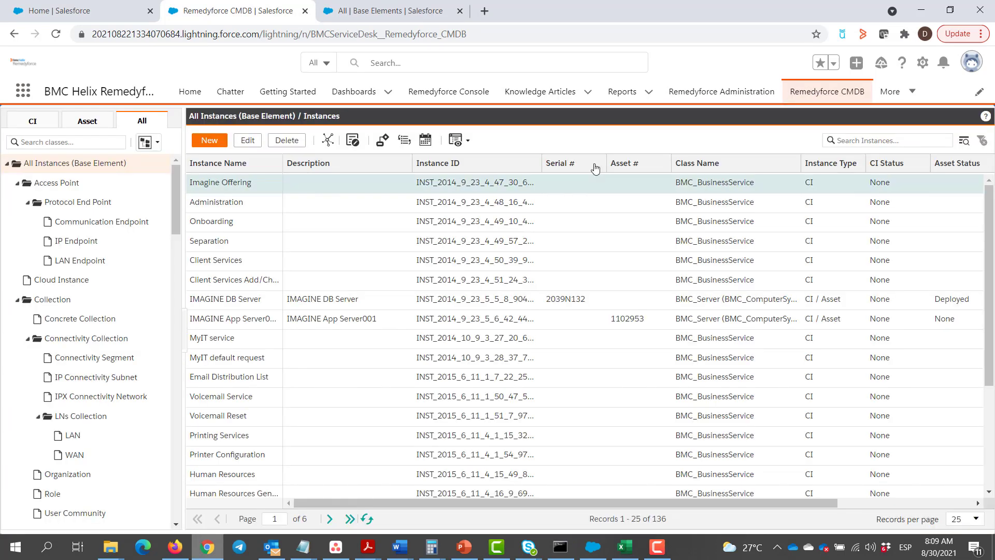
left_click(890, 141)
type("xerox")
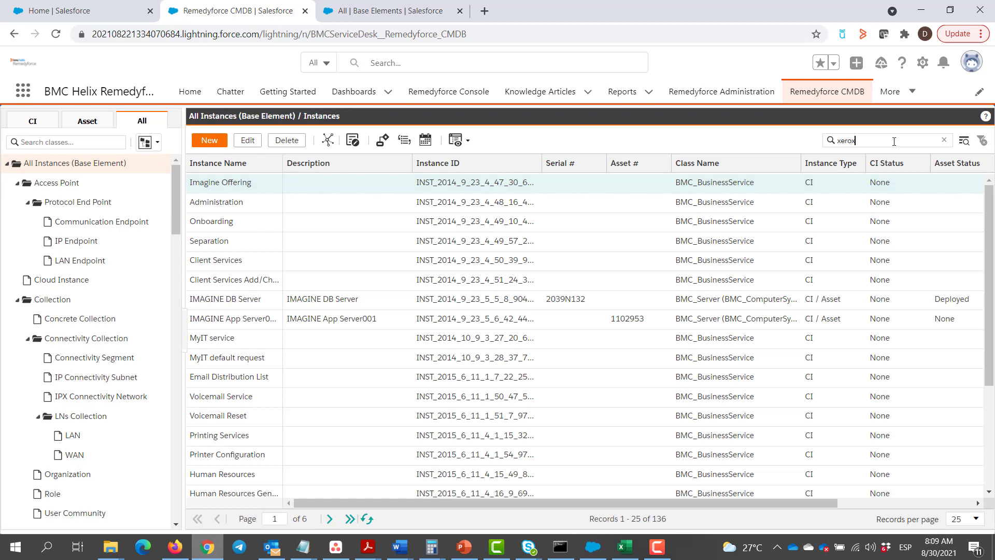
key("Return")
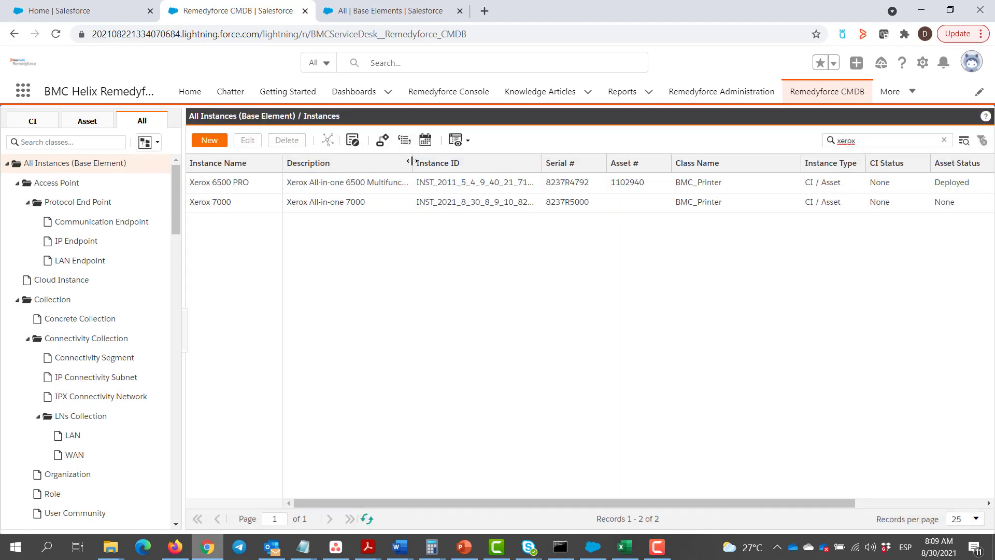
left_click_drag(412, 162, 445, 166)
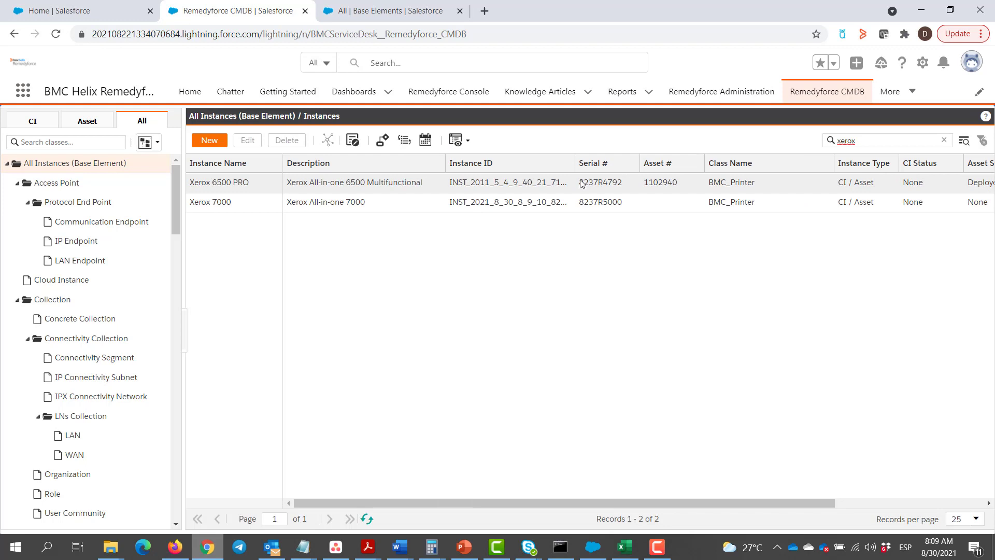
left_click(627, 184)
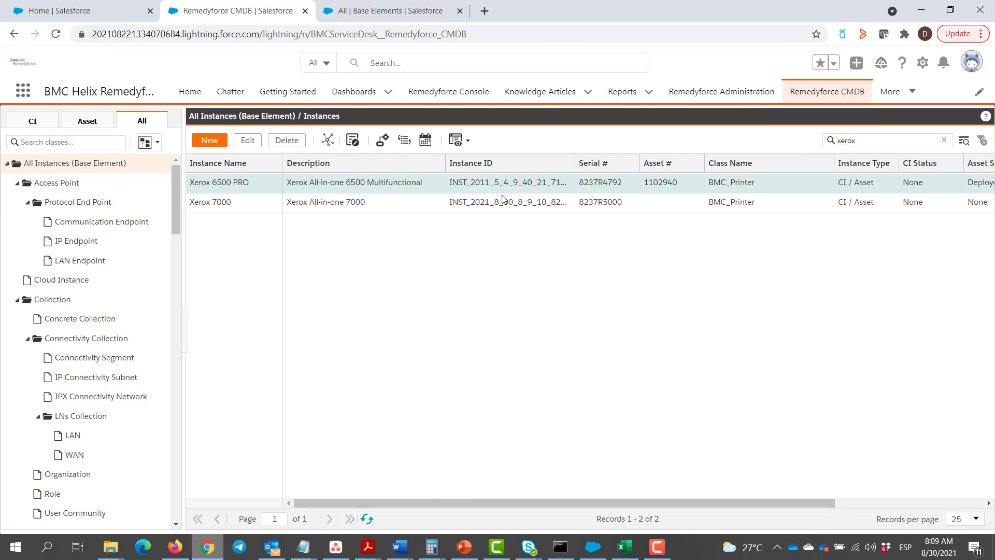
left_click(404, 206)
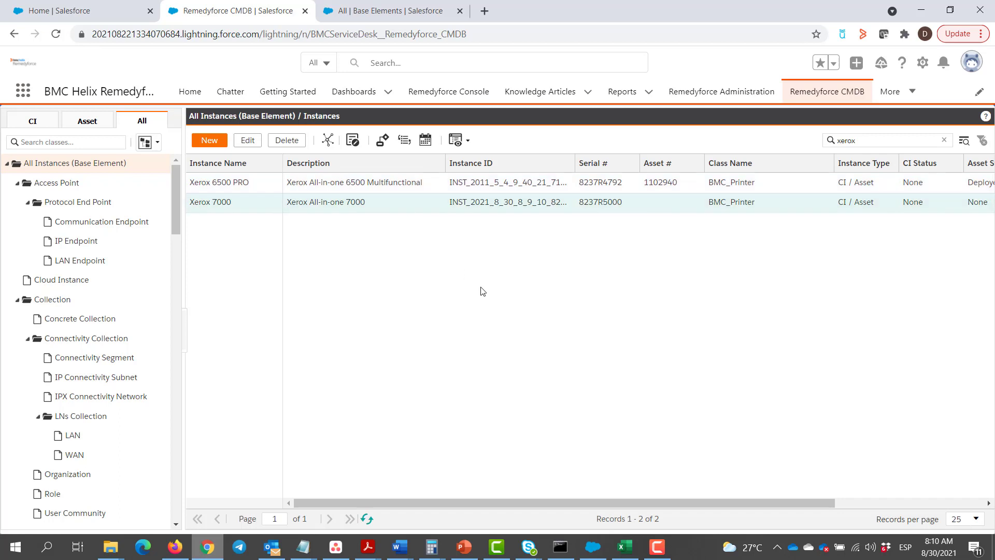